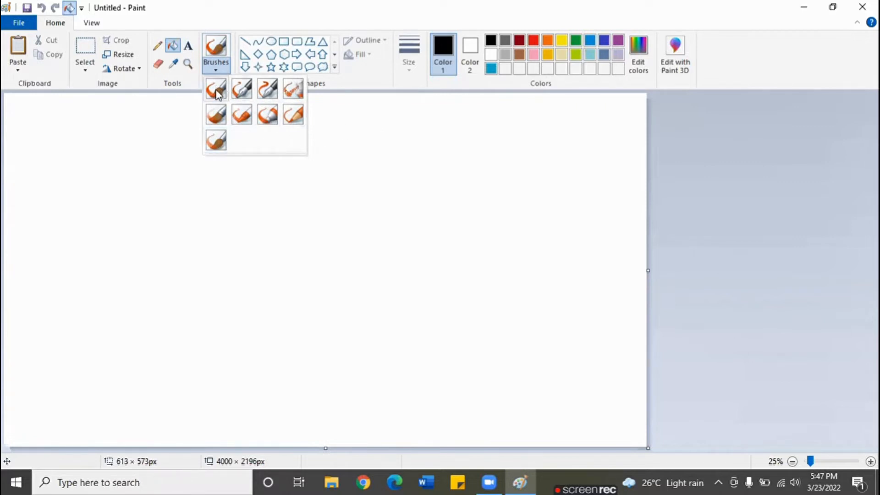
Step: Paint two freehand squiggles with Calligraphy brush 1, a black one near the canvas's left edge and a red one in the upper middle
left_click(242, 89)
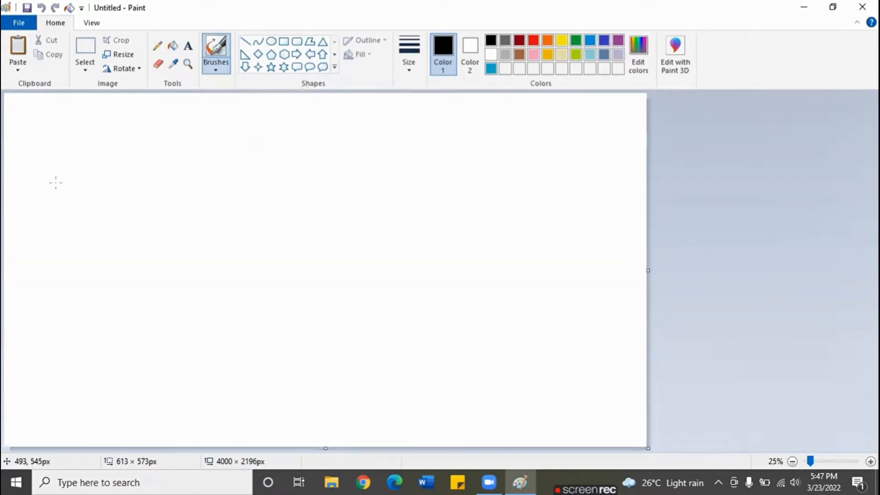
mouse_move(56, 157)
left_mouse_down()
mouse_move(82, 198)
mouse_move(144, 148)
mouse_move(176, 170)
mouse_move(108, 182)
mouse_move(104, 199)
mouse_move(214, 196)
mouse_move(215, 216)
mouse_move(162, 217)
left_mouse_up()
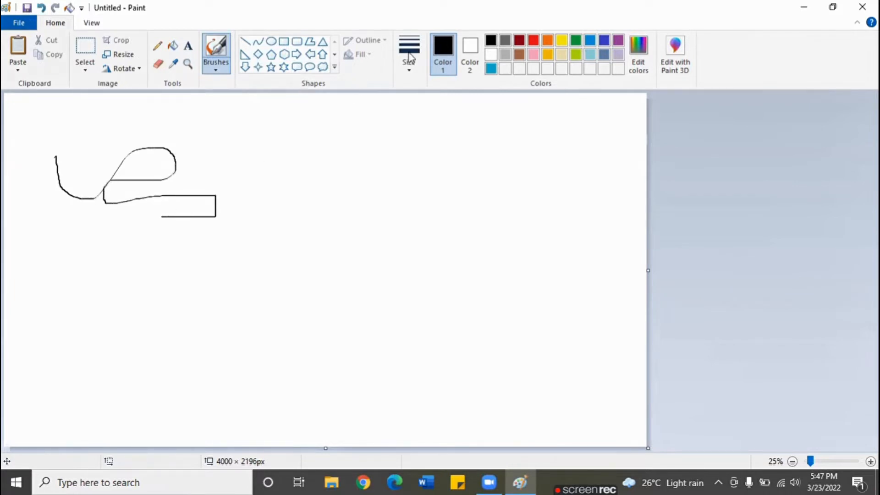
left_click(493, 69)
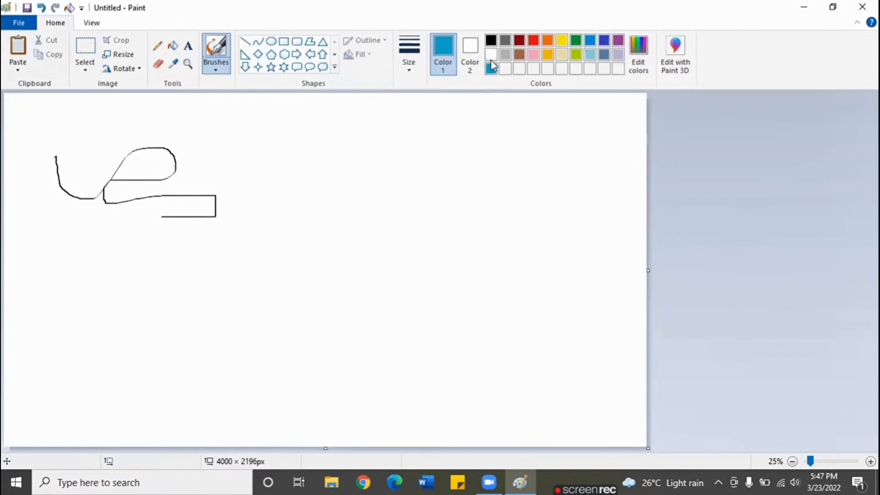
left_click(532, 46)
mouse_move(256, 117)
left_mouse_down()
mouse_move(361, 123)
mouse_move(261, 137)
mouse_move(372, 139)
mouse_move(324, 152)
mouse_move(316, 176)
mouse_move(410, 161)
mouse_move(410, 131)
mouse_move(434, 153)
mouse_move(429, 175)
mouse_move(389, 189)
mouse_move(292, 153)
left_mouse_up()
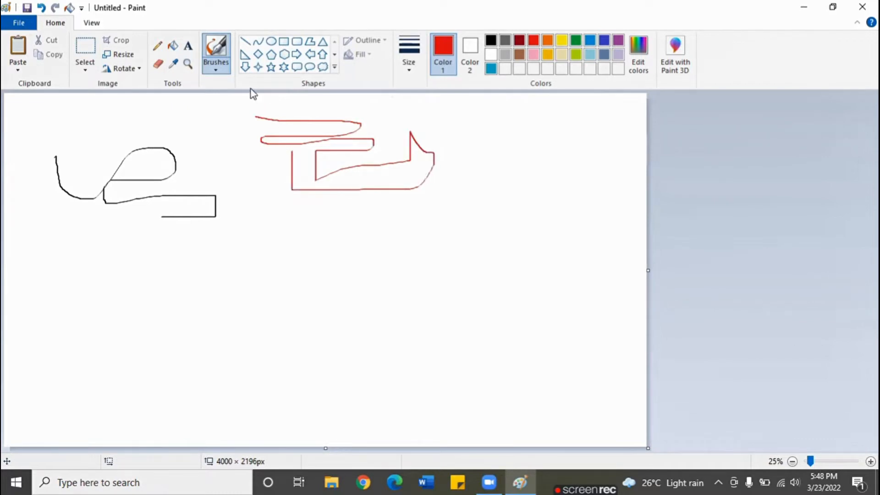
Step: Spray freehand Airbrush strokes, one in red below the red squiggle and one in black at the thickest size beside it
left_click(216, 67)
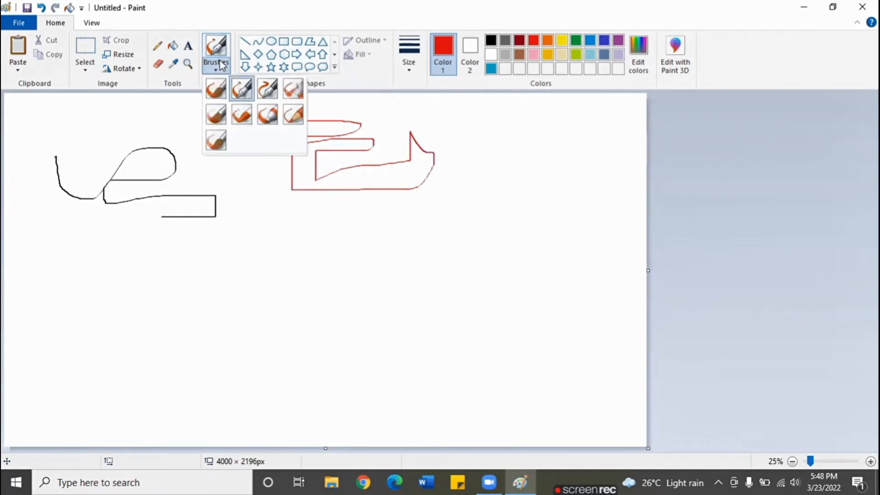
left_click(293, 95)
mouse_move(266, 261)
left_mouse_down()
mouse_move(381, 253)
mouse_move(380, 231)
mouse_move(362, 242)
left_mouse_up()
left_click(406, 66)
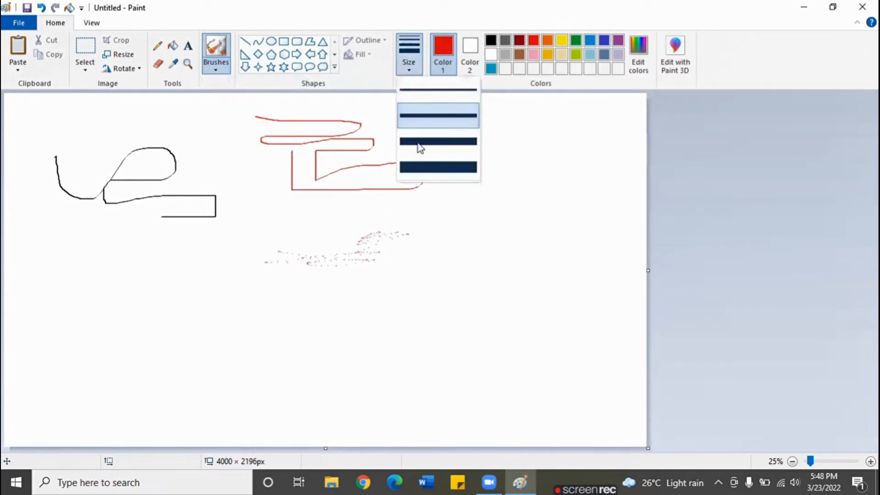
left_click(423, 167)
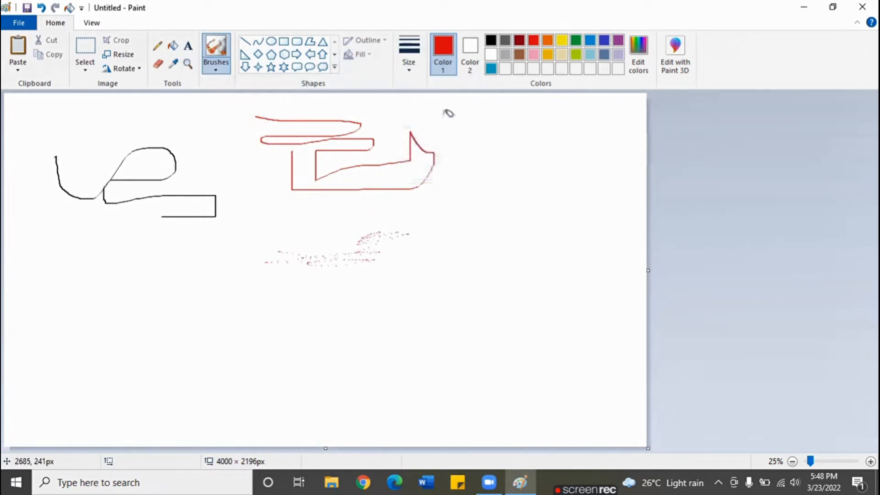
left_click(490, 41)
mouse_move(452, 215)
left_mouse_down()
mouse_move(526, 213)
mouse_move(476, 230)
mouse_move(499, 218)
mouse_move(458, 223)
mouse_move(497, 231)
mouse_move(476, 236)
mouse_move(476, 249)
mouse_move(540, 243)
mouse_move(514, 255)
mouse_move(546, 245)
mouse_move(510, 255)
mouse_move(492, 248)
mouse_move(531, 239)
left_mouse_up()
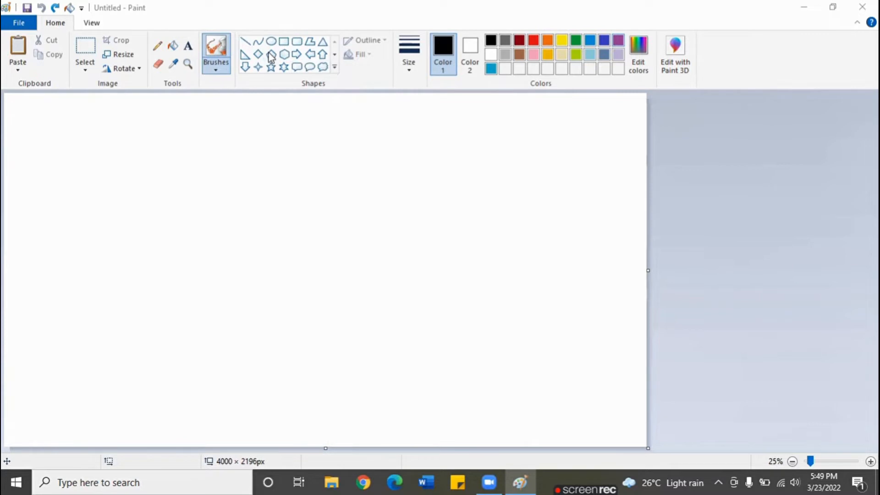
Step: Draw a nearly horizontal line about 1133 px long and, below it, a curve about 1033 px wide that bows downward
left_click(246, 42)
left_click_drag(96, 128, 278, 126)
left_click(258, 42)
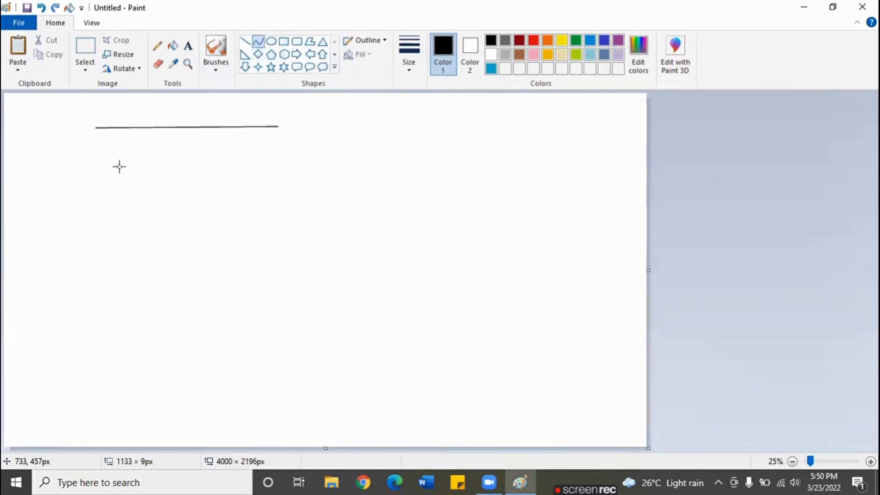
left_click_drag(99, 175, 266, 177)
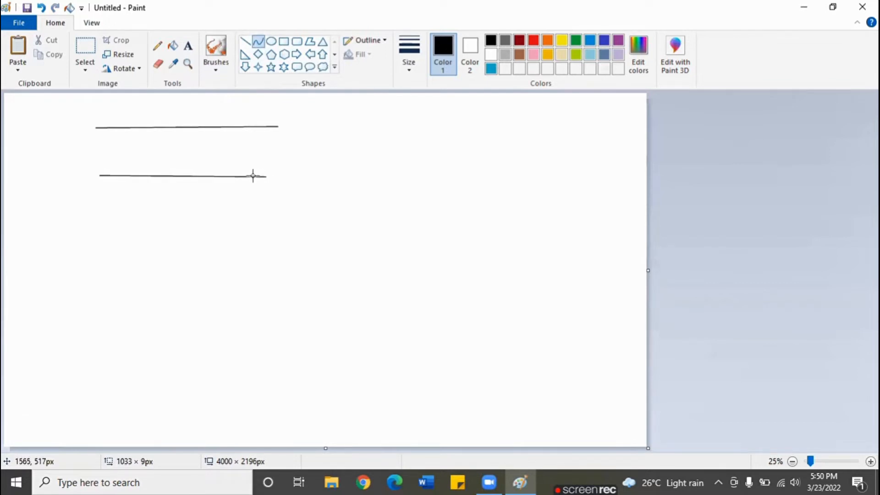
left_click_drag(211, 174, 194, 202)
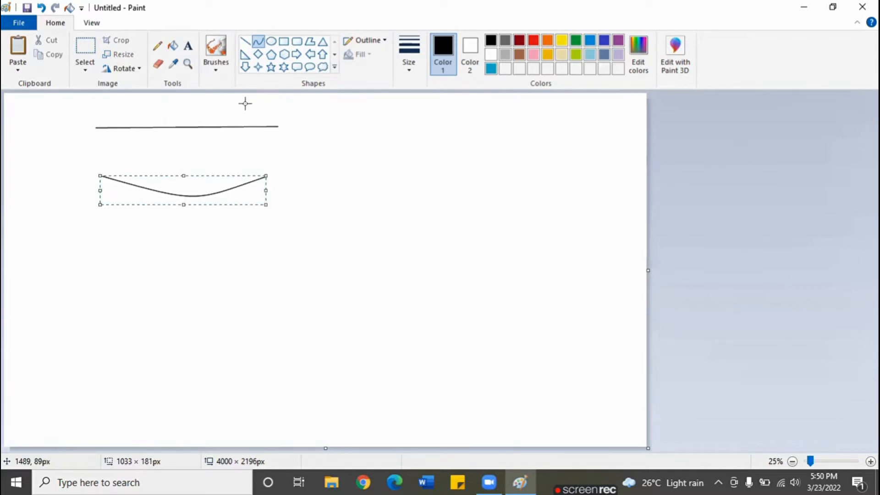
Step: Draw two ovals beside the line, a nearly circular one about 313 × 277 px and a tall one about 265 × 397 px
left_click(271, 40)
left_click_drag(299, 112, 350, 156)
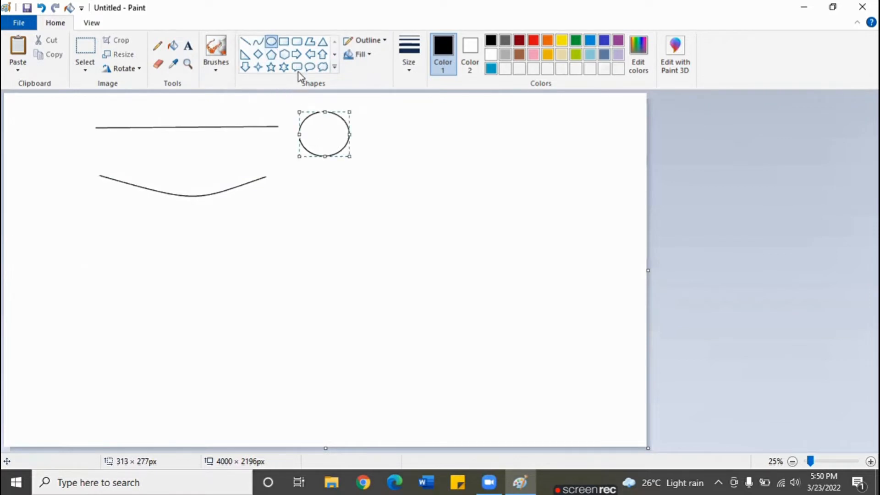
left_click_drag(362, 112, 404, 177)
Step: Draw a near-square of about 269 × 285 px and a wide rectangle of about 601 × 209 px beside the tall oval
left_click(284, 41)
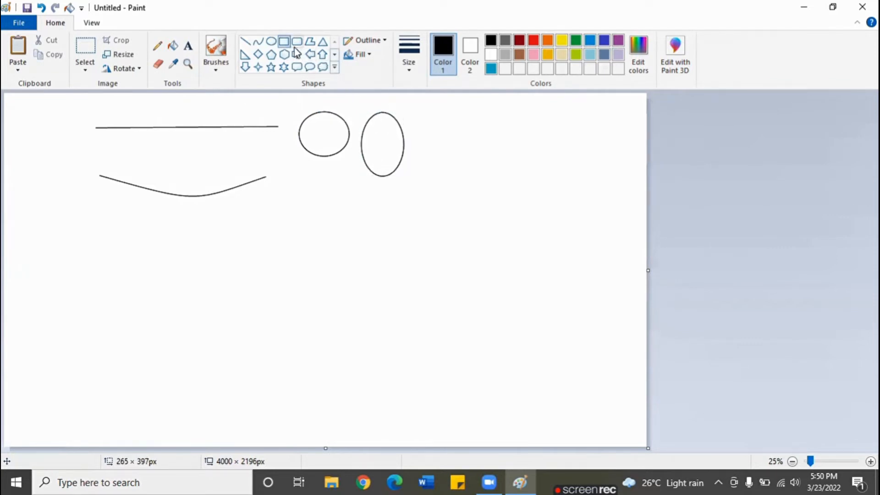
left_click_drag(439, 112, 481, 157)
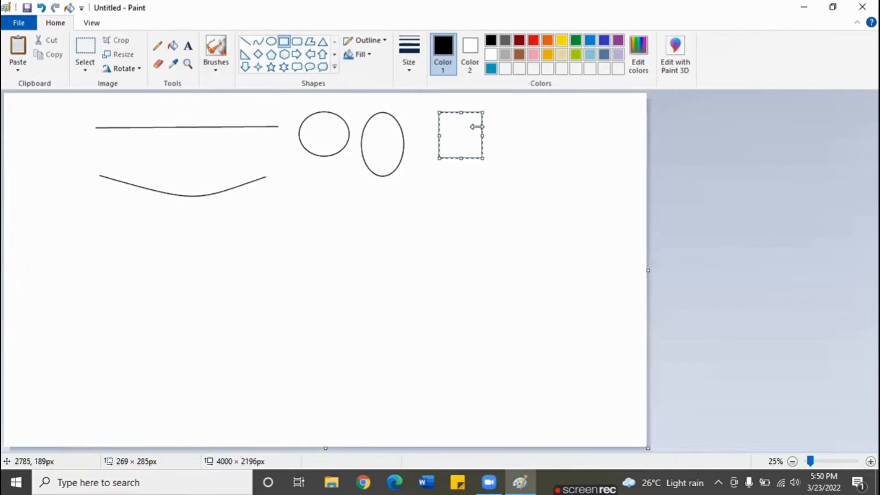
mouse_move(496, 114)
left_mouse_down()
mouse_move(506, 133)
mouse_move(591, 147)
left_mouse_up()
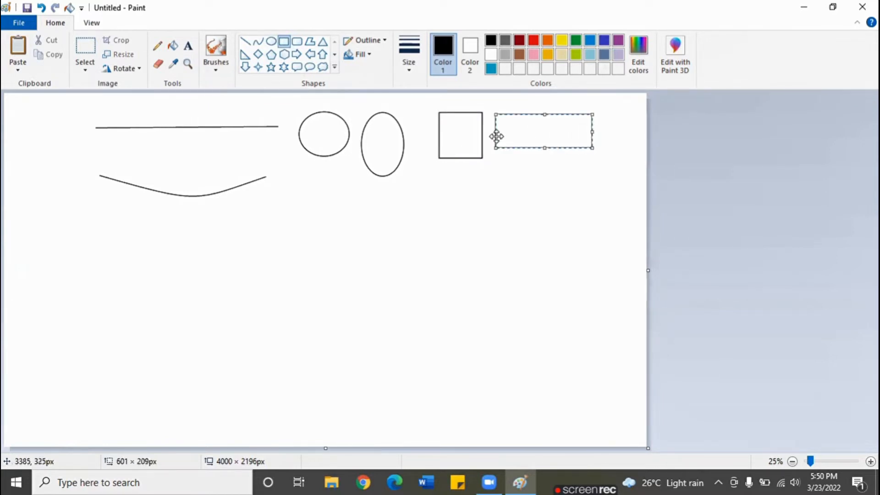
Step: Draw a rounded rectangle about 525 × 265 px below the curve's left end and an envelope-shaped polygon about 665 × 313 px beside it
left_click(297, 45)
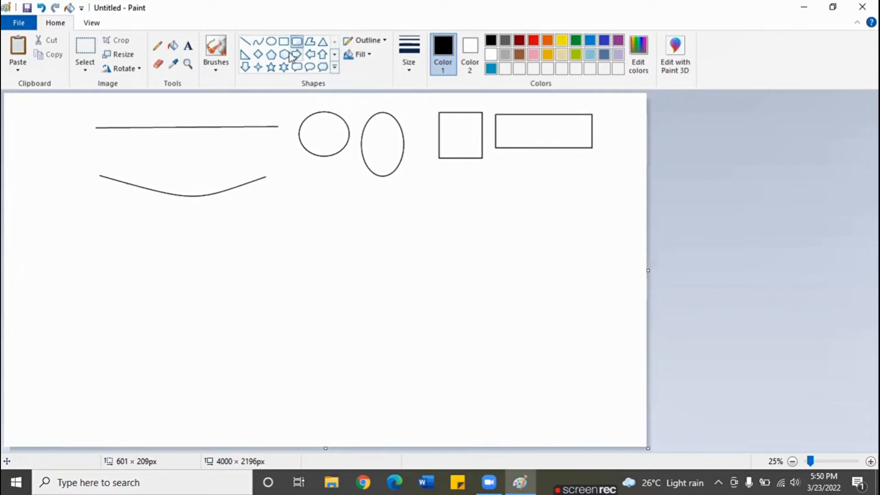
left_click_drag(27, 199, 112, 242)
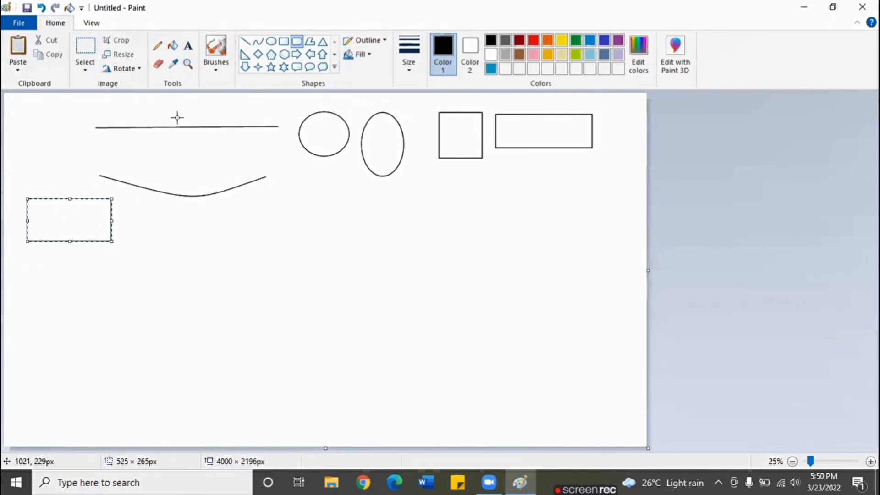
left_click(311, 42)
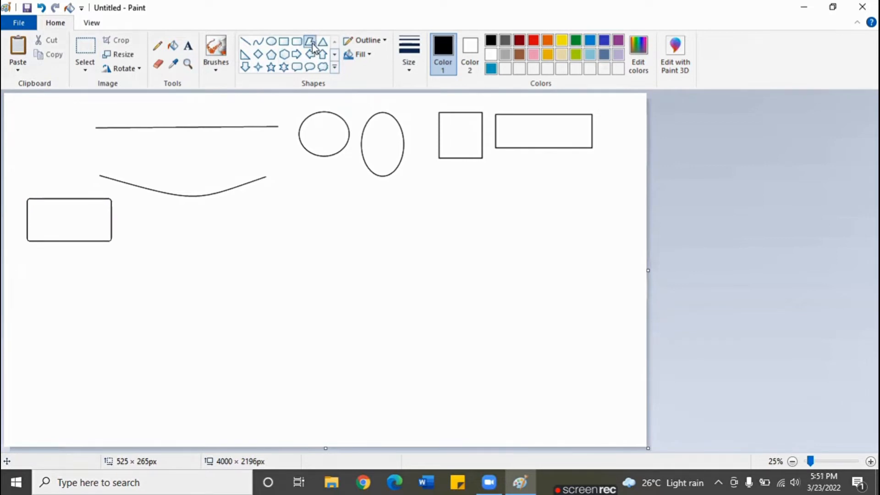
left_click_drag(164, 222, 270, 233)
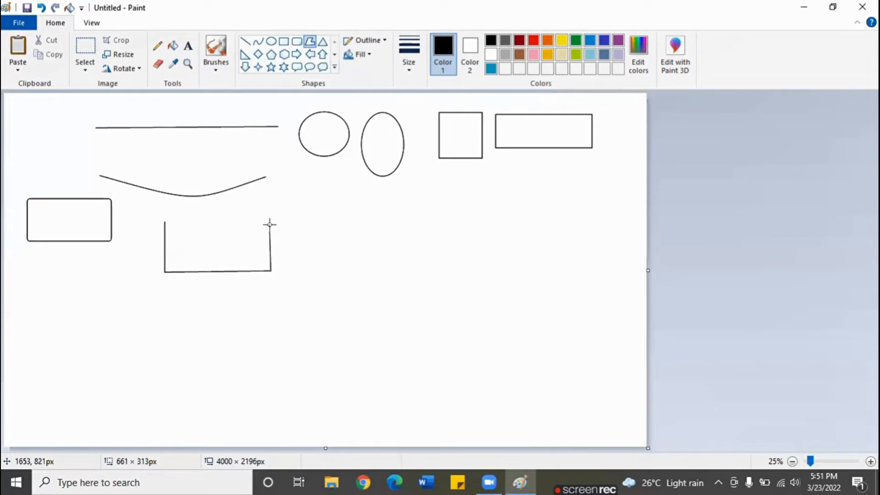
left_click_drag(269, 224, 251, 223)
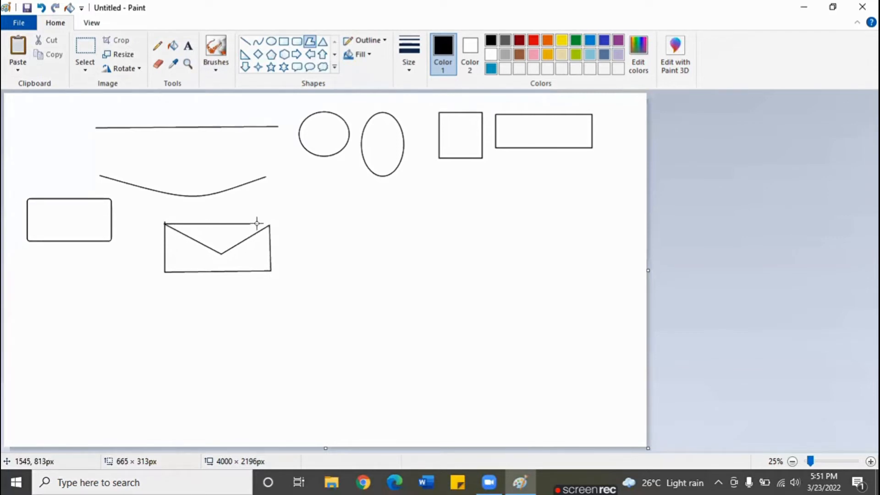
Step: Draw a triangle beside the envelope and a right triangle about 245 × 257 px next to it
left_click(324, 43)
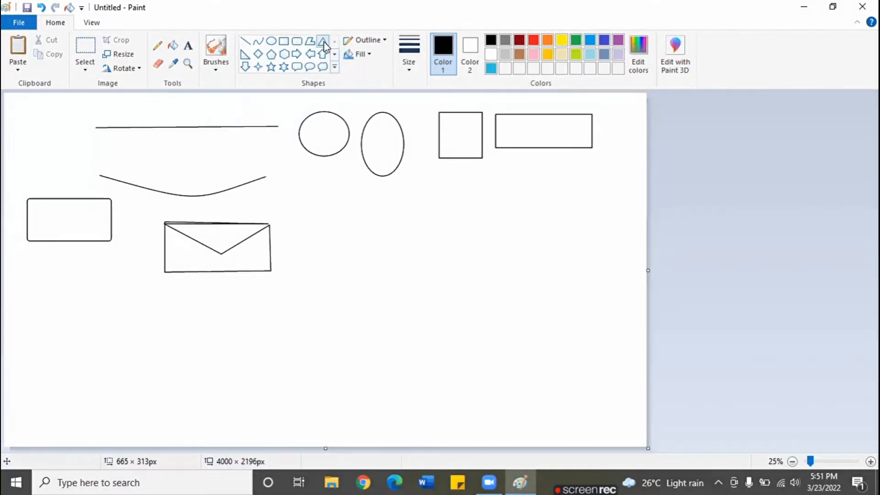
mouse_move(307, 204)
left_mouse_down()
mouse_move(330, 236)
mouse_move(352, 242)
left_mouse_up()
left_click(245, 54)
left_click_drag(383, 201, 422, 242)
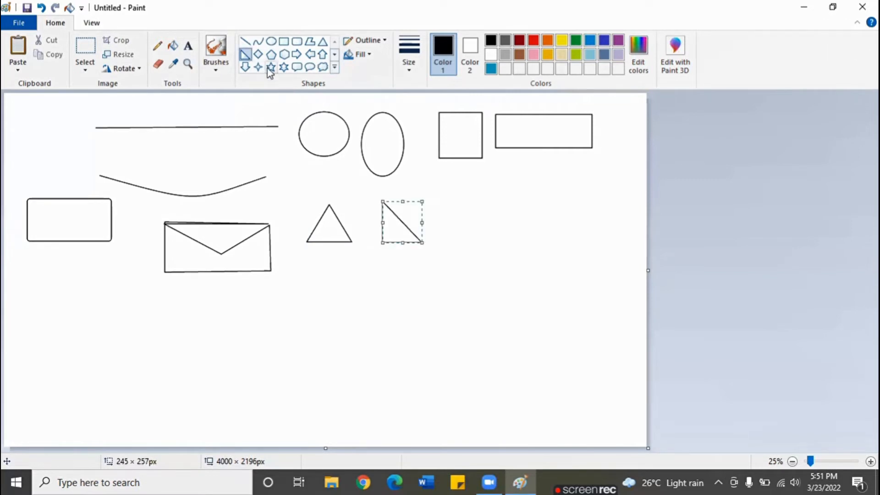
Step: Draw a diamond and a pentagon about 305 × 293 px after the right triangle, and a hexagon about 293 × 233 px below the rounded rectangle
left_click(259, 55)
left_click_drag(443, 192, 473, 251)
left_click(271, 54)
left_click_drag(515, 188, 563, 236)
left_click(284, 54)
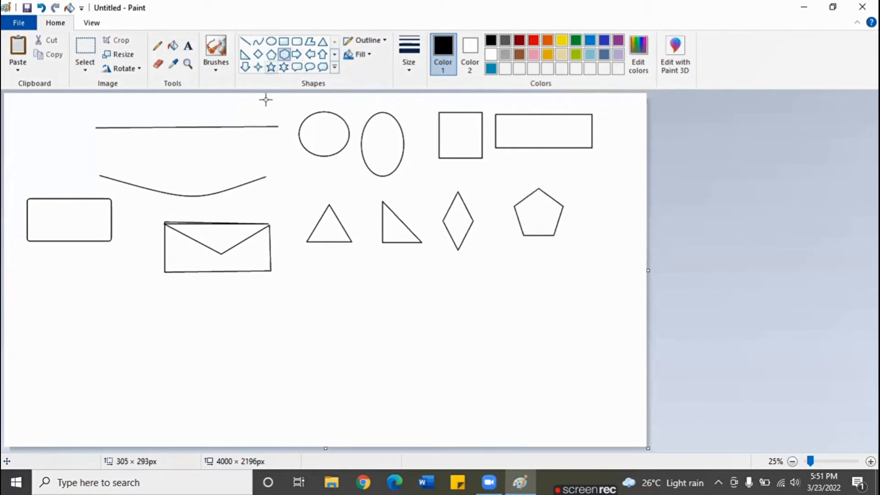
left_click_drag(52, 275, 100, 313)
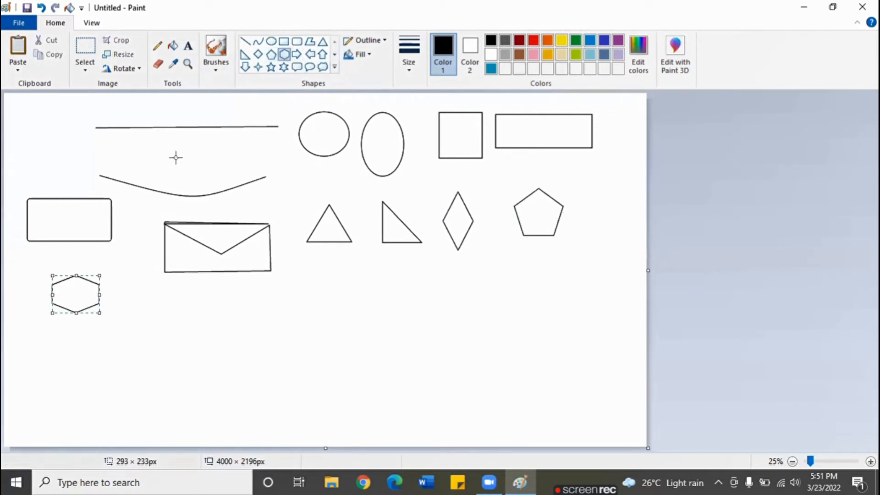
Step: Draw a row of four block arrows beside the hexagon, pointing right, left, up and down
left_click(297, 54)
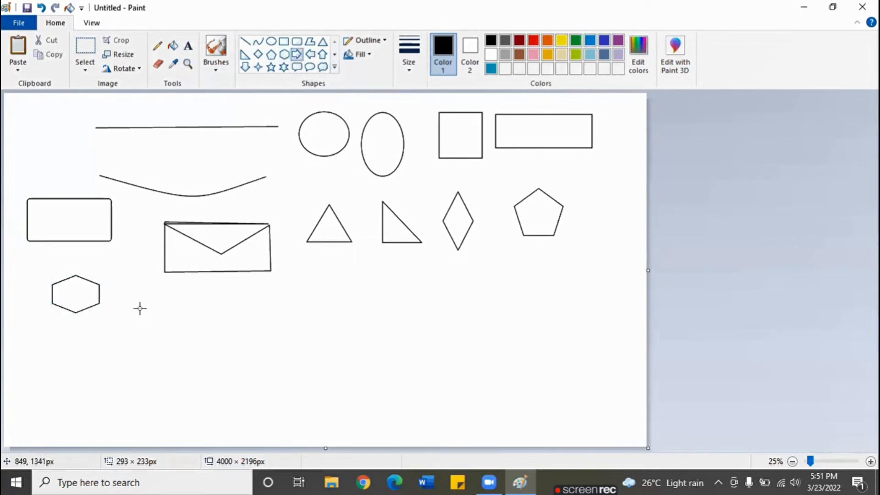
left_click_drag(141, 298, 196, 320)
left_click(311, 54)
left_click_drag(221, 308, 302, 335)
left_click(323, 55)
left_click_drag(322, 280, 368, 326)
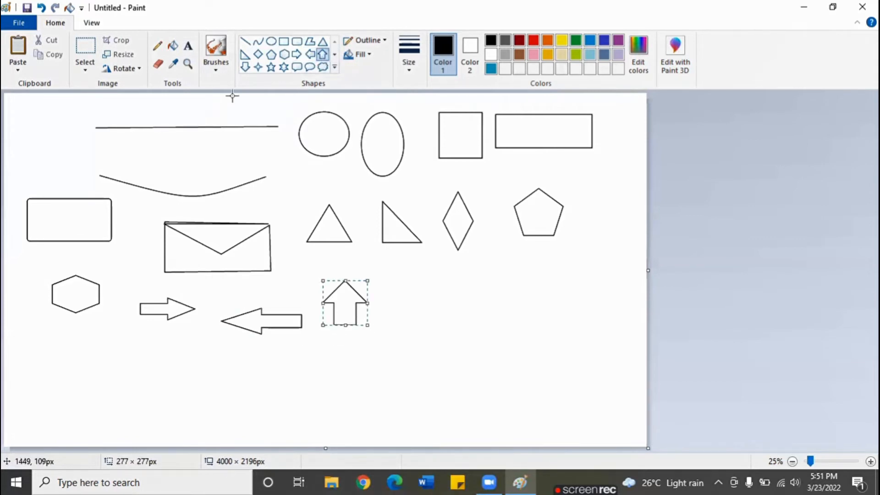
left_click(246, 67)
left_click_drag(386, 281, 420, 322)
Step: Draw a four-point star and a five-point star after the down arrow, and a six-point star about 169 × 277 px below the hexagon
left_click(258, 68)
left_click_drag(442, 283, 486, 324)
left_click(271, 68)
left_click_drag(513, 274, 557, 323)
left_click(284, 67)
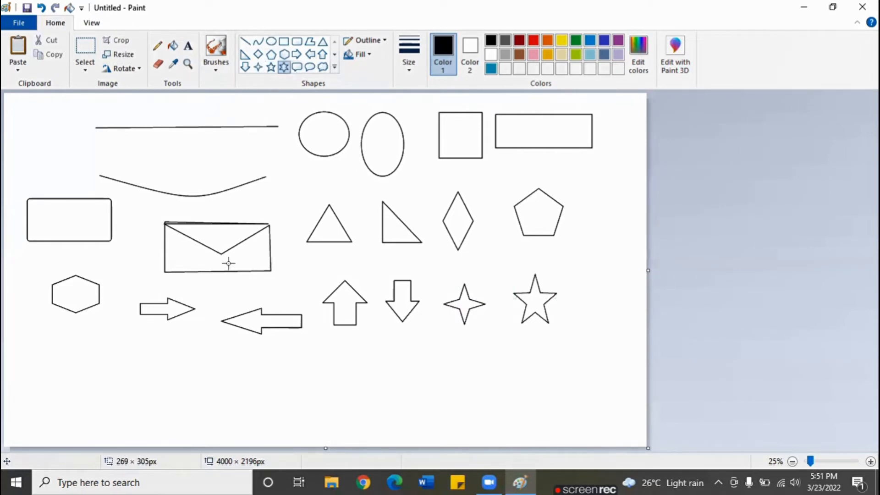
left_click_drag(103, 353, 131, 398)
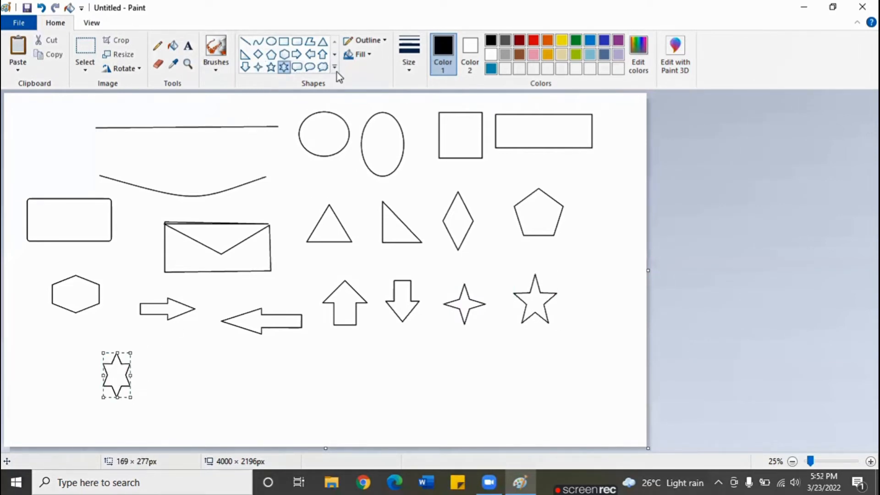
Step: Draw rounded rectangular, oval and cloud callouts in a row beside the six-point star, about 301 × 277, 353 × 321 and 365 × 377 px
left_click(297, 68)
left_click_drag(171, 360, 219, 399)
left_click(310, 68)
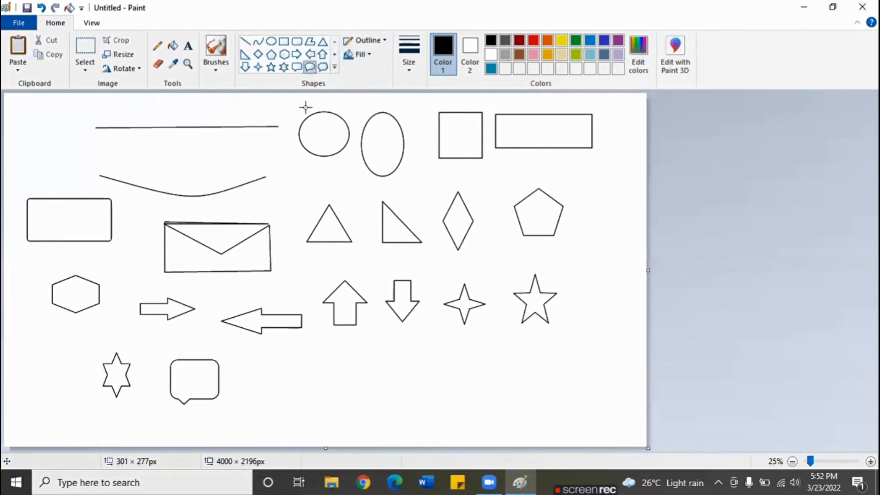
left_click_drag(246, 364, 302, 415)
left_click(324, 66)
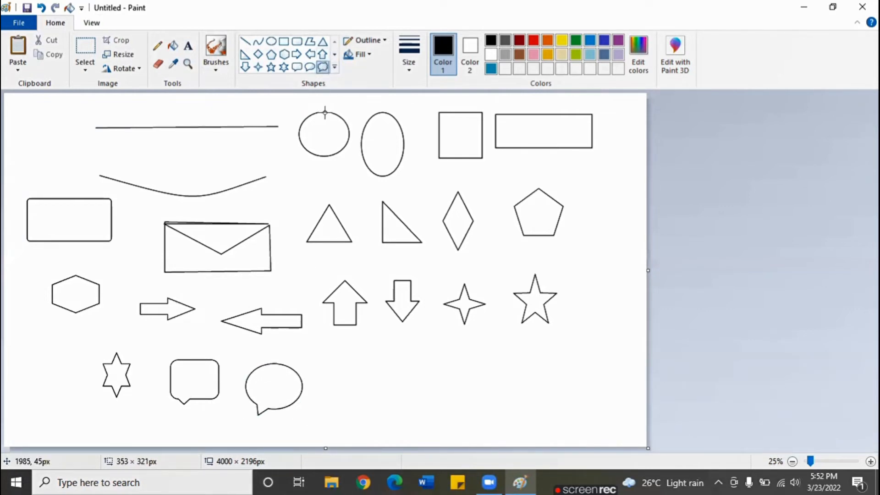
left_click_drag(330, 361, 390, 421)
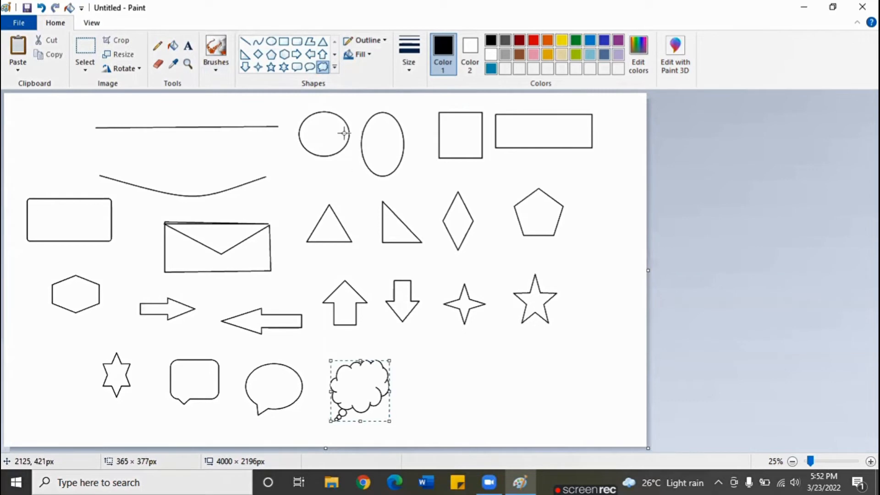
Step: Draw a heart and a lightning bolt beside the cloud callout
left_click(334, 68)
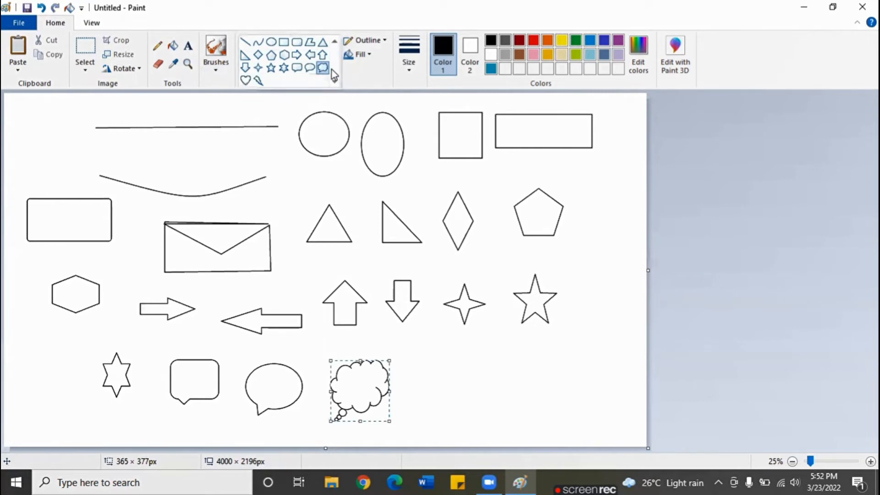
left_click(245, 81)
mouse_move(402, 353)
left_mouse_down()
mouse_move(419, 388)
mouse_move(452, 396)
left_mouse_up()
left_click(258, 67)
left_click_drag(480, 341, 530, 393)
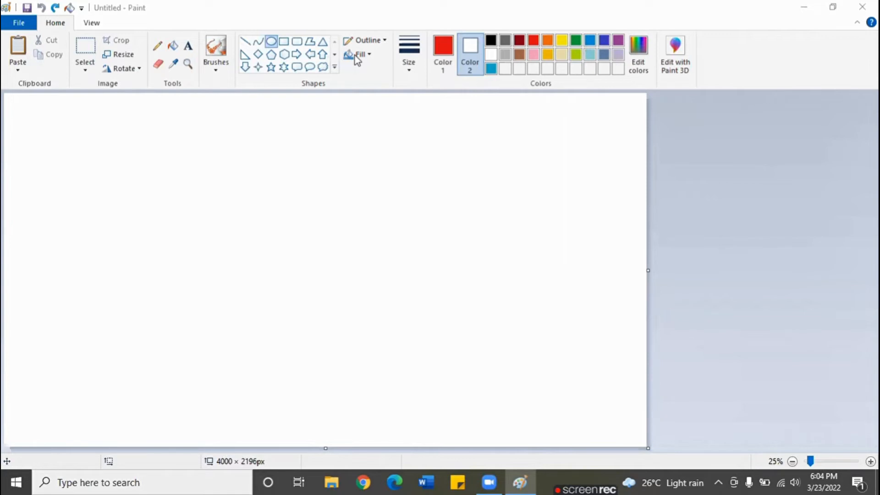
Step: Draw a rose-coloured circle with a crayon outline, about 901 × 869 px, in the canvas's upper left area
left_click(379, 45)
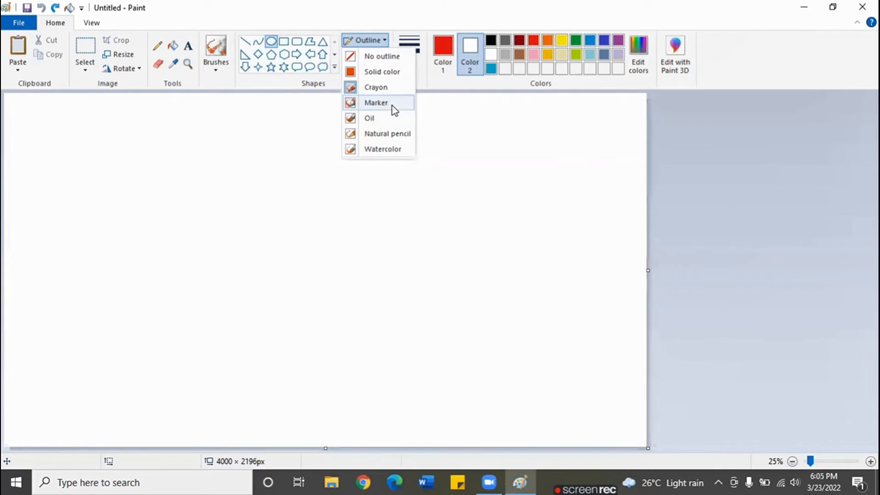
left_click(392, 91)
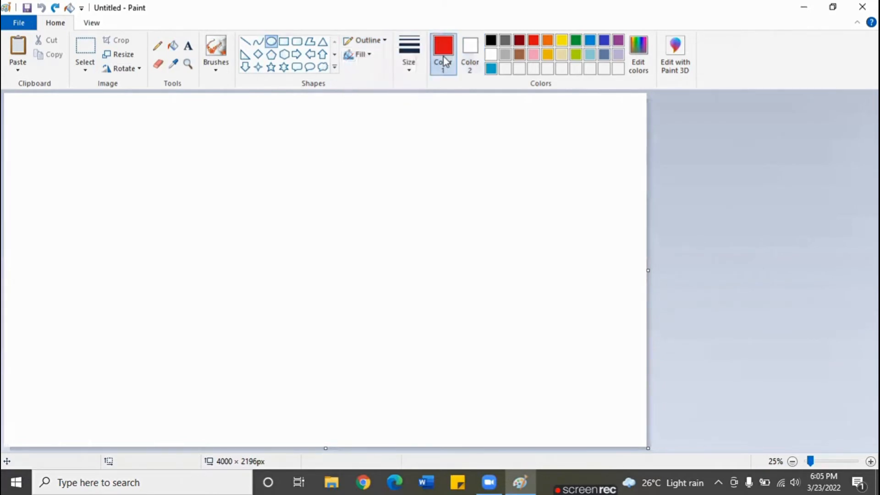
left_click(534, 55)
left_click(376, 46)
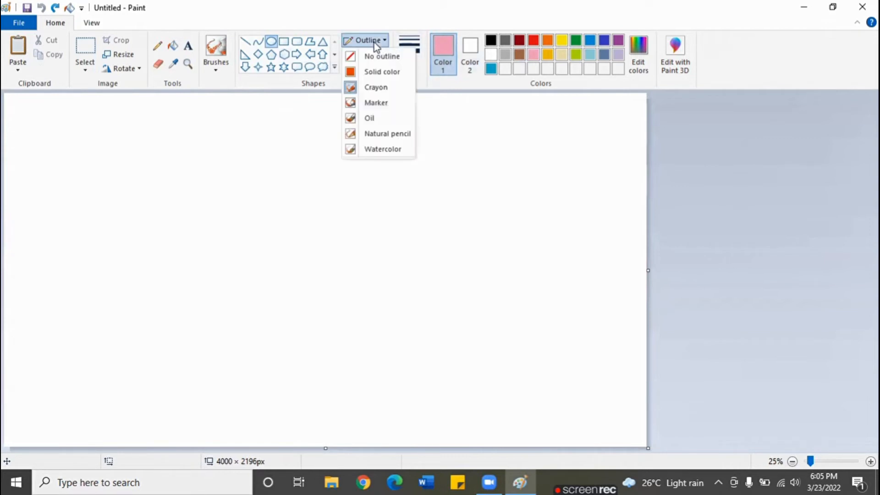
left_click(386, 93)
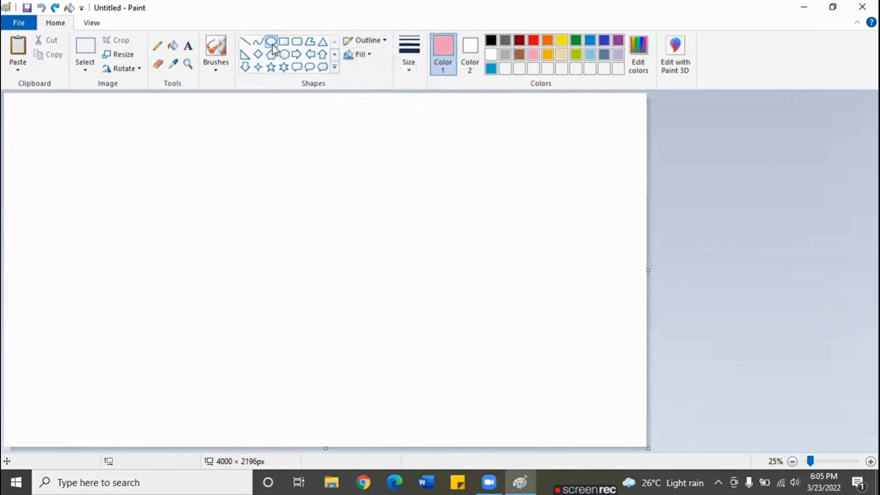
left_click_drag(95, 114, 239, 254)
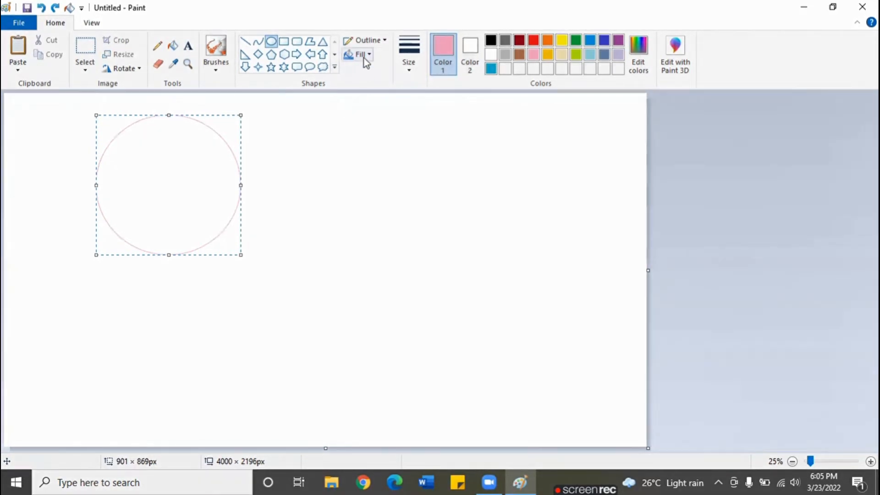
Step: Fill the circle with a natural pencil texture using light yellow as Color 2, and deselect it
left_click(363, 56)
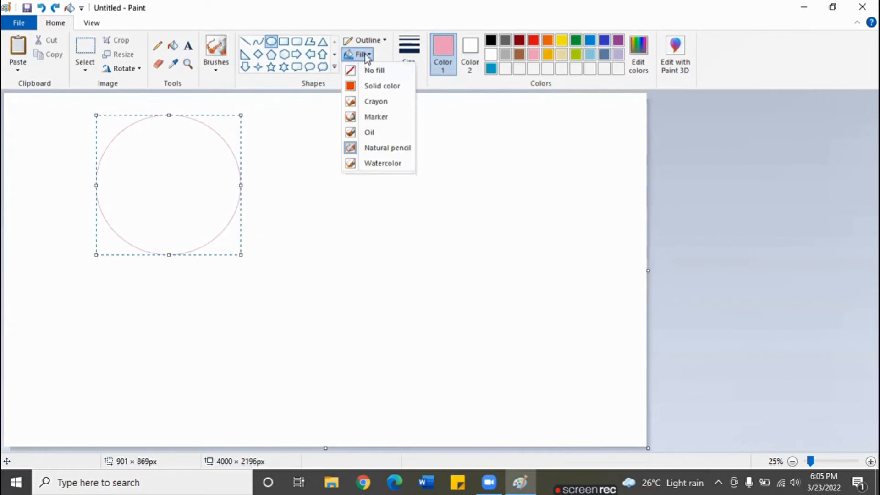
left_click(381, 148)
left_click(477, 60)
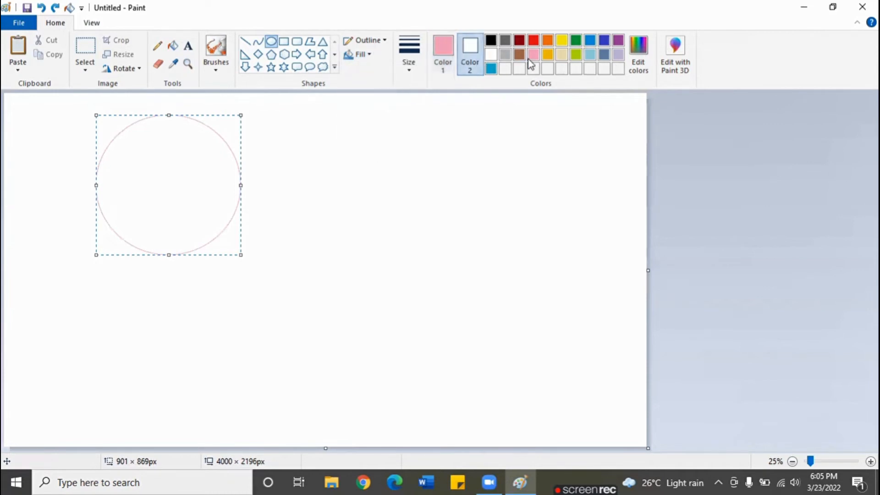
left_click(562, 55)
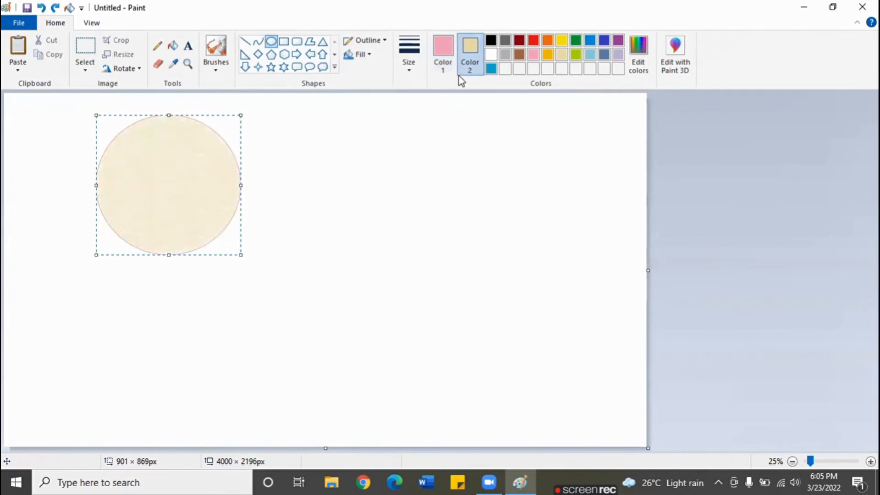
left_click(435, 102)
Step: Set Color 2 to brown and Color 1 to dark gray, and draw a smaller circle beside the first one
left_click(519, 56)
left_click(443, 50)
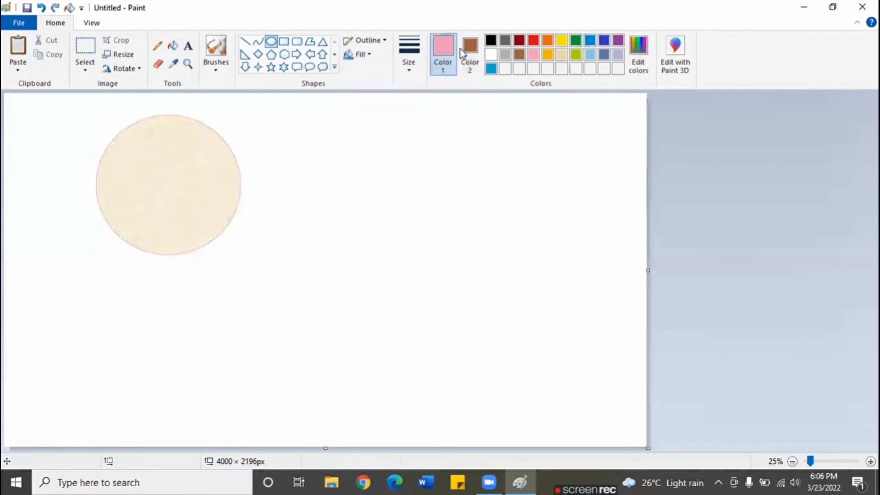
left_click(506, 42)
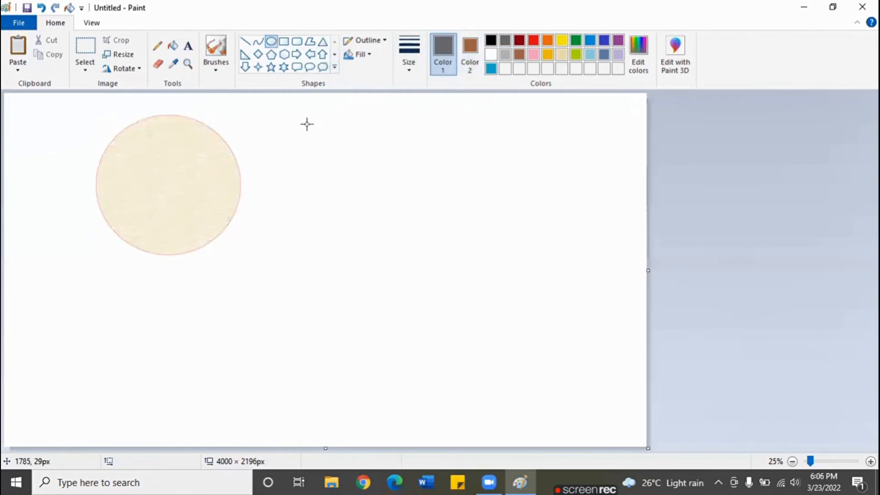
mouse_move(310, 126)
left_mouse_down()
mouse_move(336, 181)
mouse_move(384, 203)
left_mouse_up()
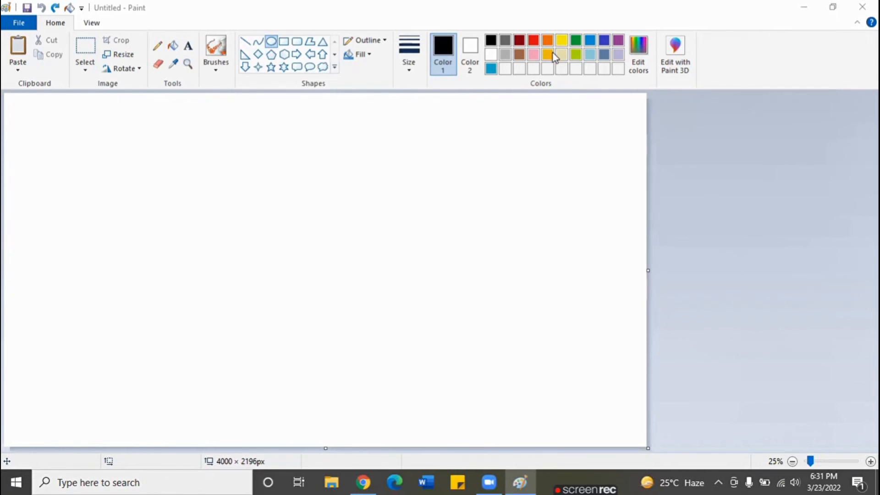
Step: Define a custom red for Color 1 by picking it from the color spectrum and adjusting its luminosity
left_click(638, 58)
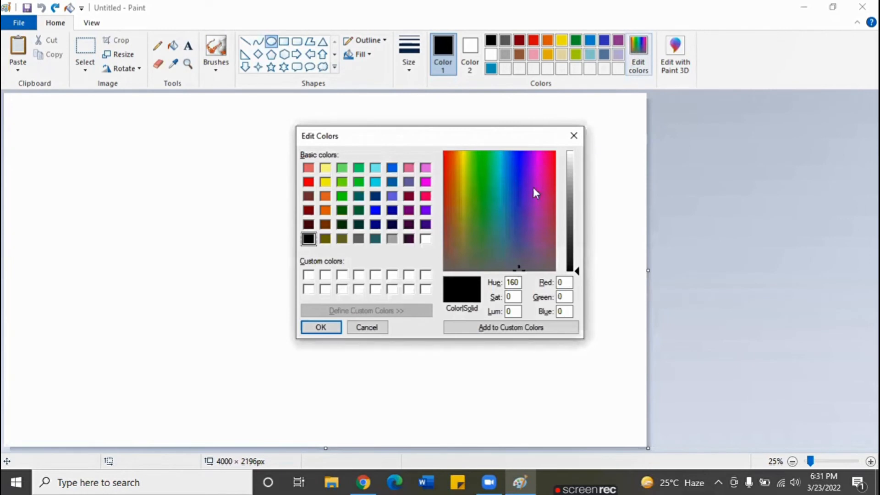
left_click(518, 172)
left_click(547, 161)
left_click(553, 194)
left_click(577, 269)
left_click_drag(579, 273, 578, 204)
left_click(321, 327)
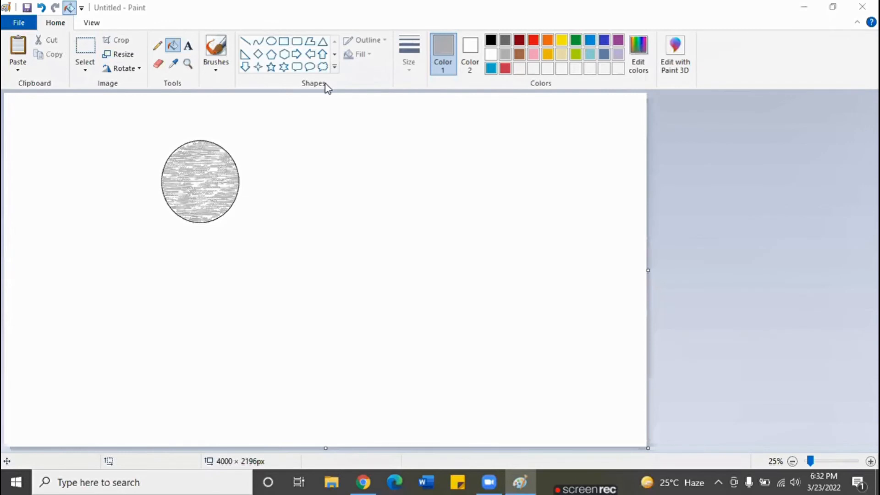
Step: Zoom the canvas in to 50% and back out to 25%
left_click(91, 27)
left_click(92, 24)
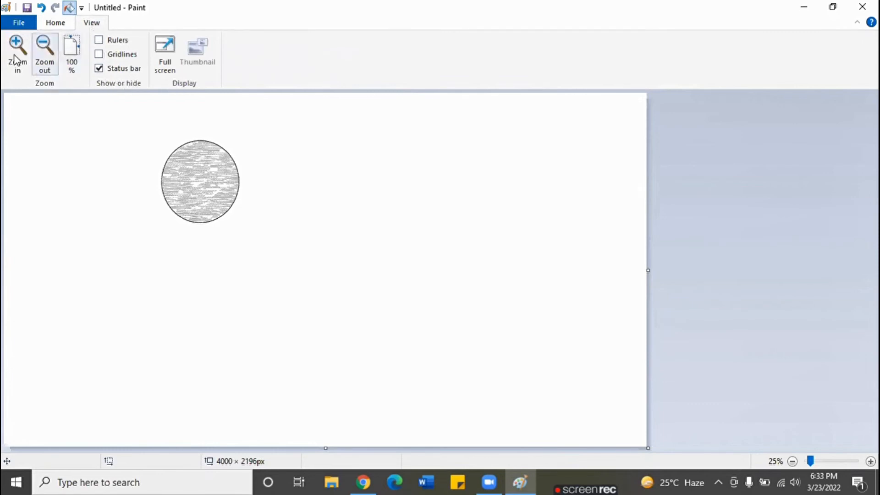
left_click(25, 49)
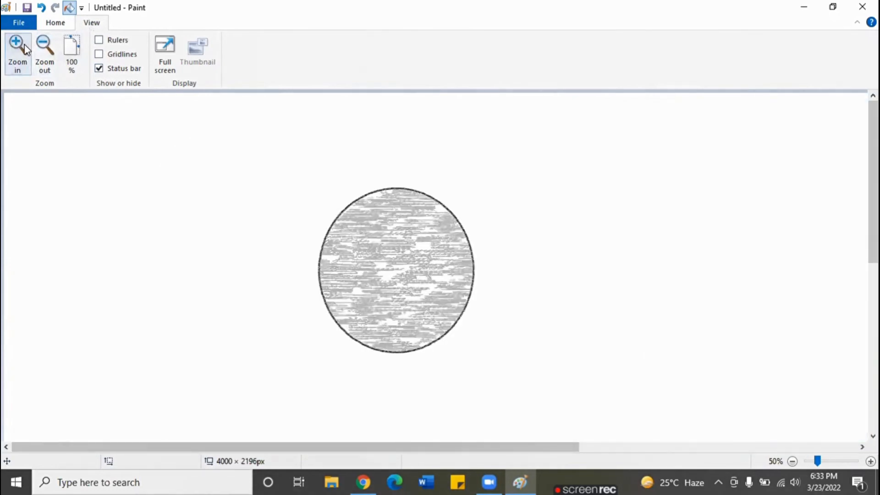
left_click(35, 49)
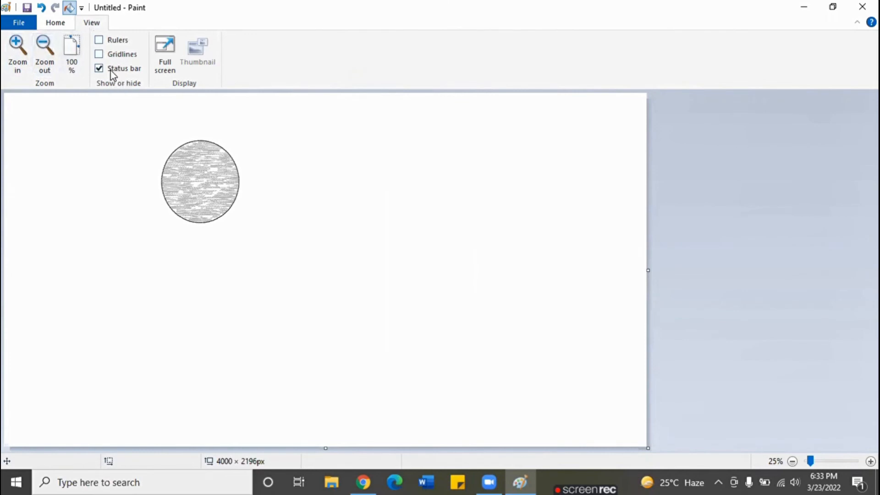
Step: Show the rulers and hide them again, and toggle the gridlines on and off twice
left_click(110, 44)
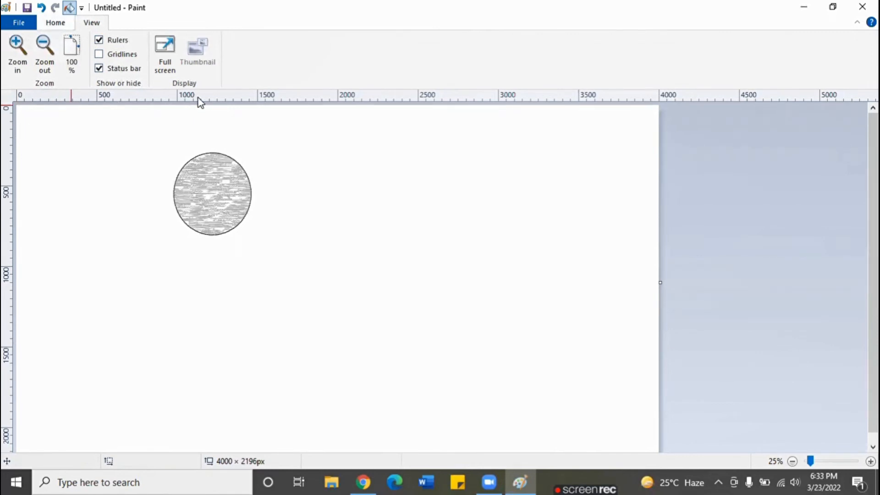
left_click(108, 41)
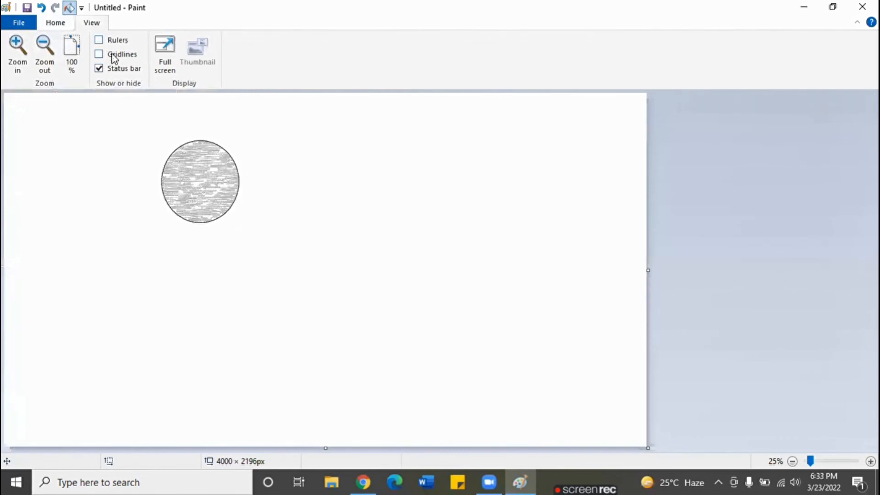
left_click(113, 58)
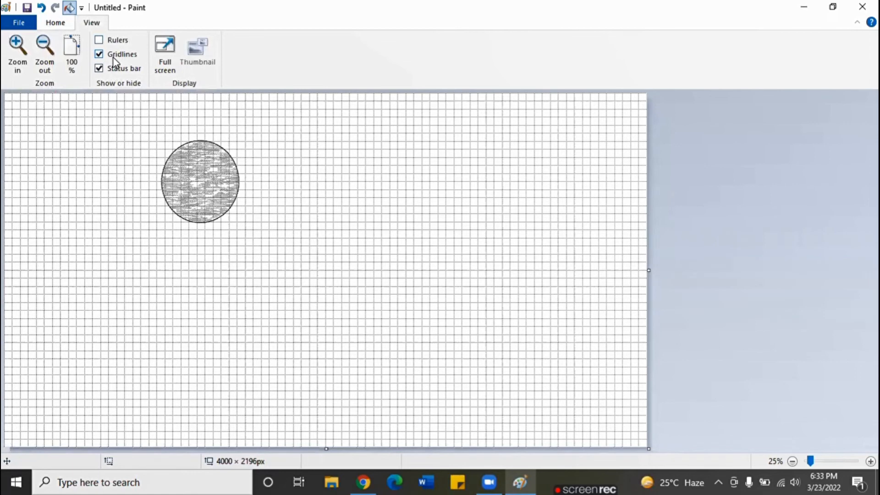
left_click(113, 56)
left_click(113, 56)
left_click(113, 56)
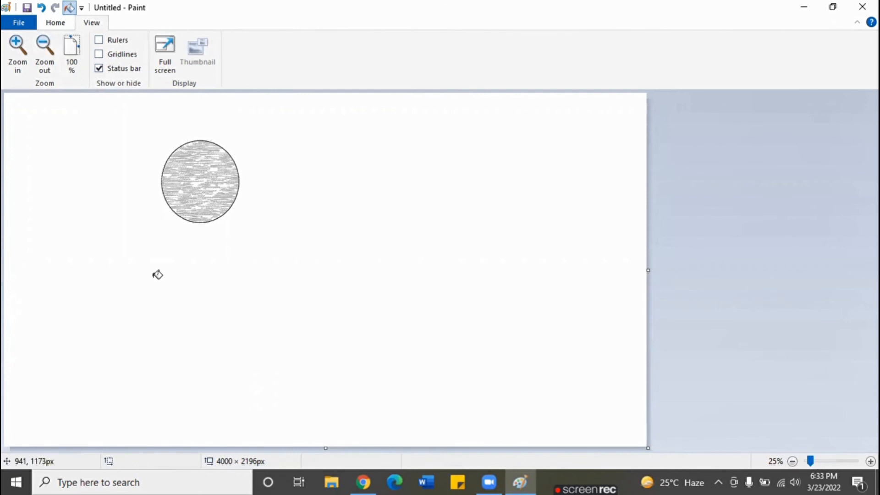
Step: Hide the status bar and show it again
left_click(100, 69)
left_click(104, 69)
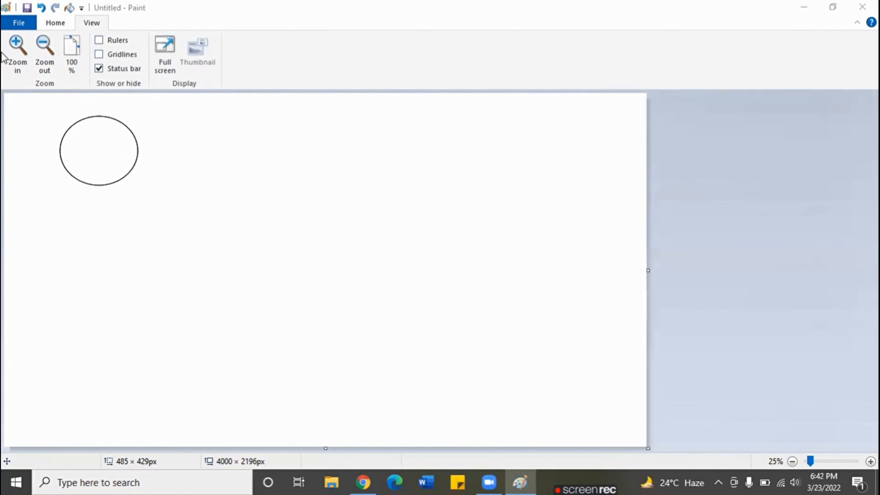
Step: Open the thumbnail window with the canvas at 200%, move it over the ribbon and enlarge it to fit the whole circle
double_click(23, 53)
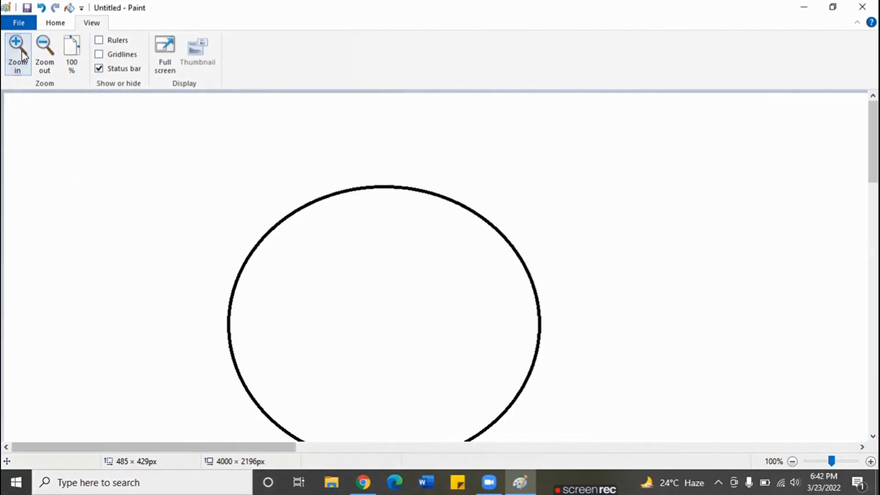
left_click(25, 43)
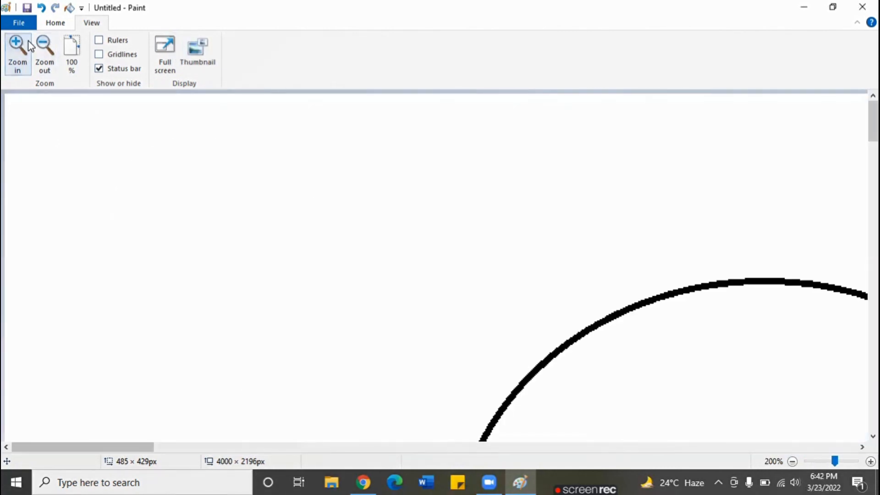
left_click(200, 50)
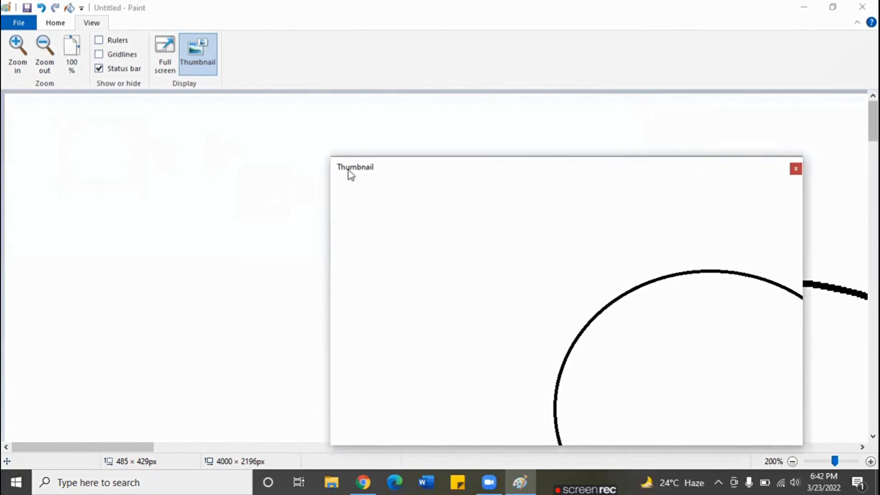
left_click_drag(347, 171, 68, 41)
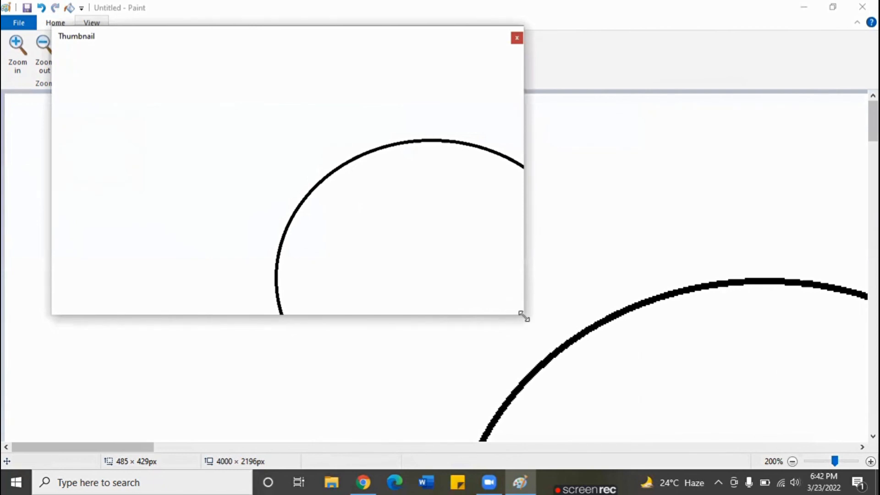
left_click_drag(524, 316, 629, 448)
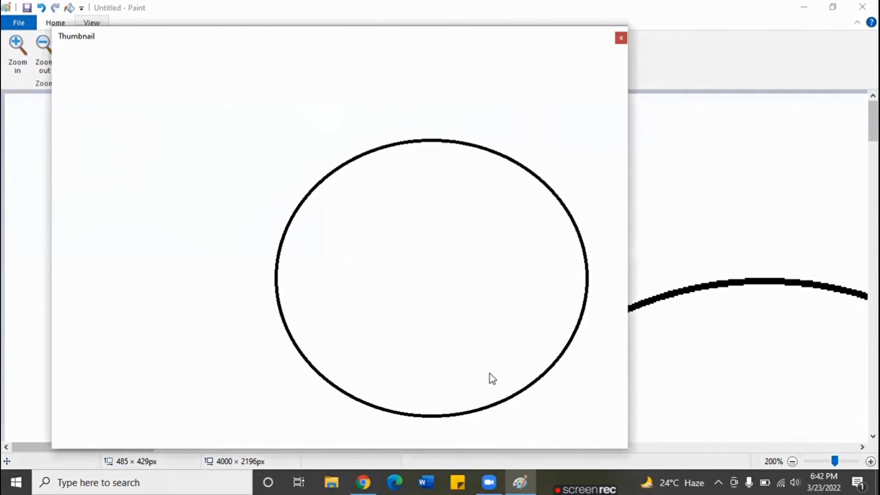